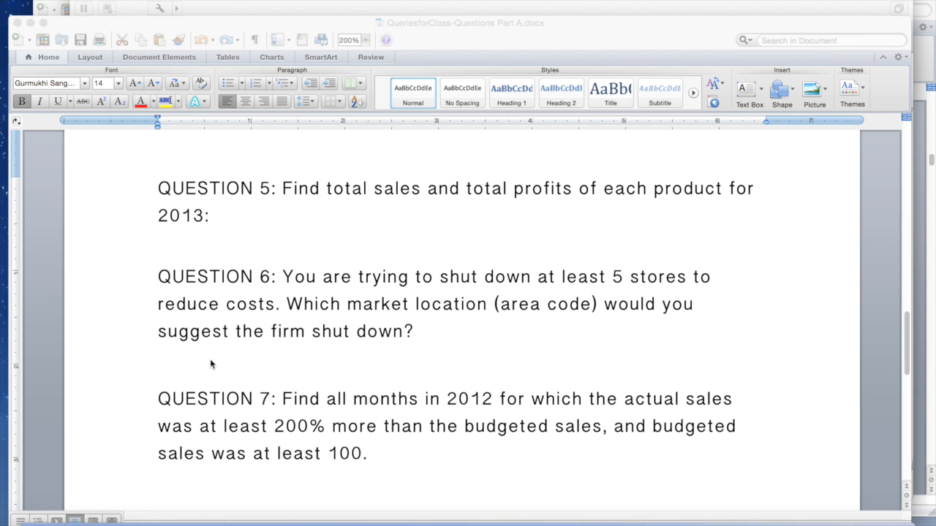
Switch to the CoffeeStore database in Microsoft Access and open its table relationships diagram
click(576, 6)
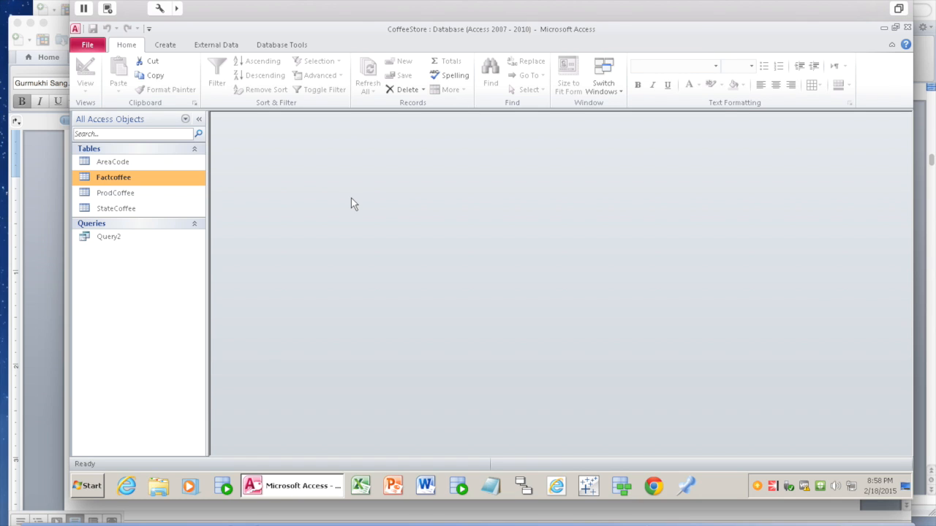
click(219, 43)
click(277, 44)
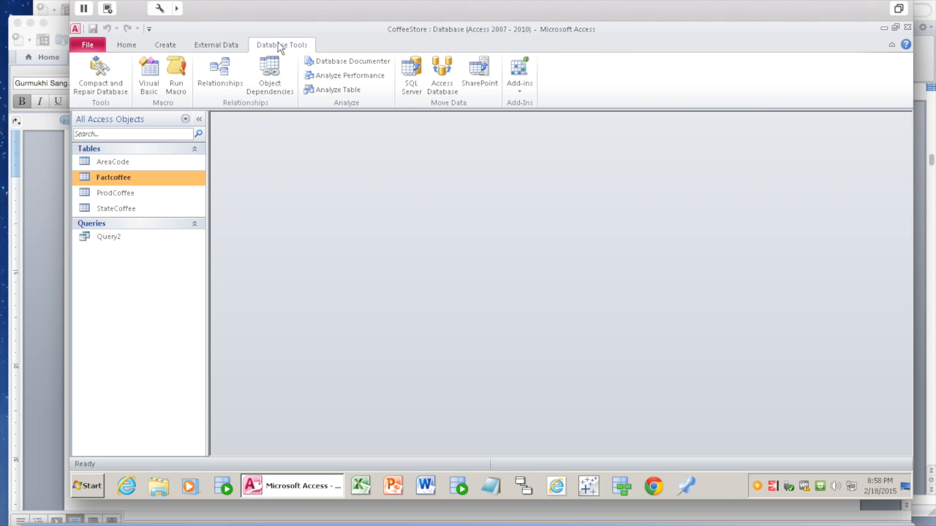
click(220, 76)
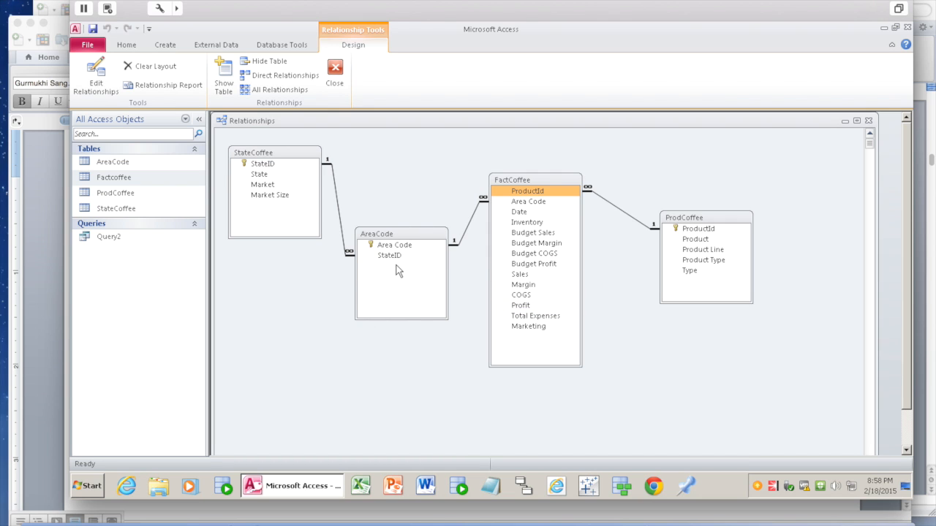
Examine the fields of StateCoffee and AreaCode and how the two tables are linked in the relationships diagram
click(311, 181)
click(291, 163)
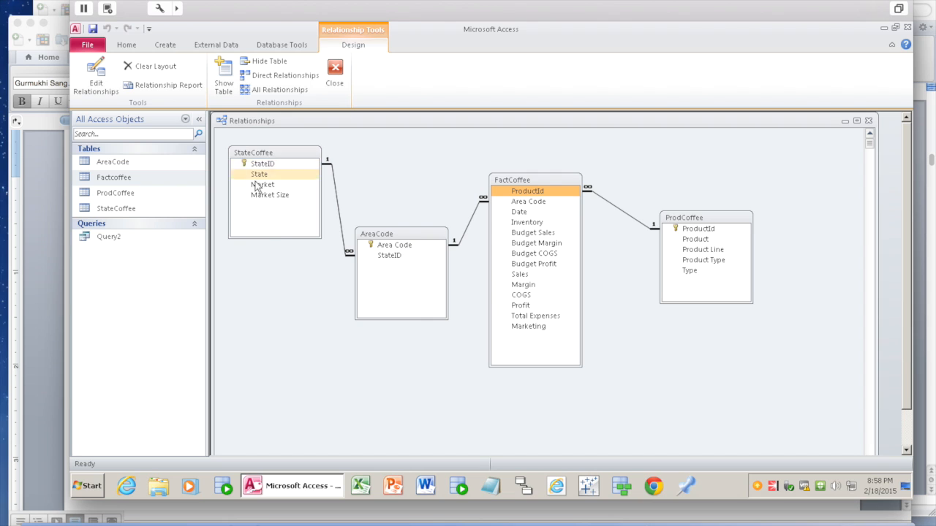
click(263, 176)
click(388, 244)
click(298, 196)
click(266, 176)
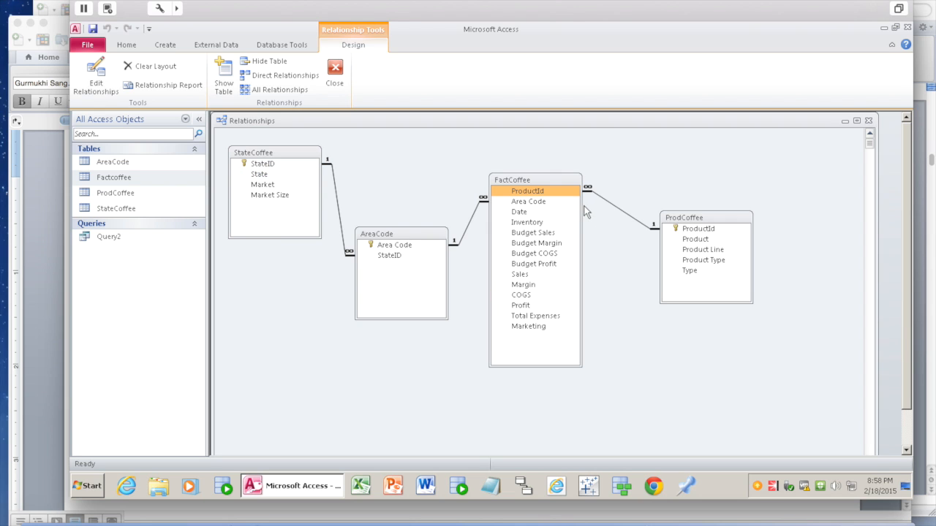
Create a design-view query with the AreaCode, Factcoffee and StateCoffee tables and arrange them so their join lines are distinct
click(174, 46)
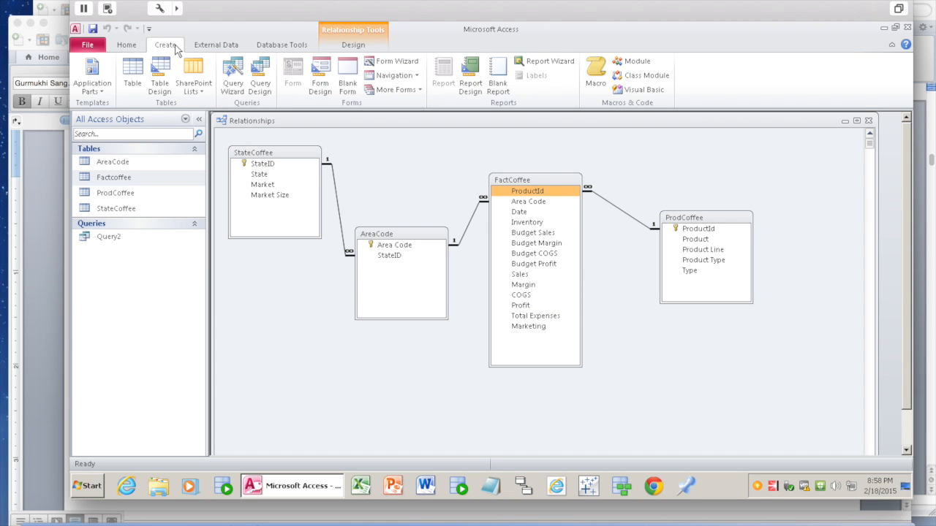
click(265, 87)
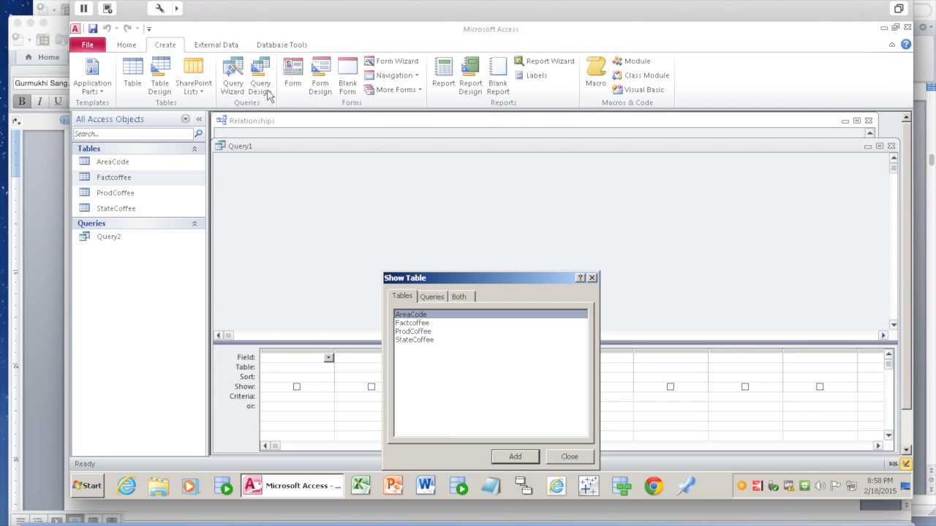
double_click(417, 316)
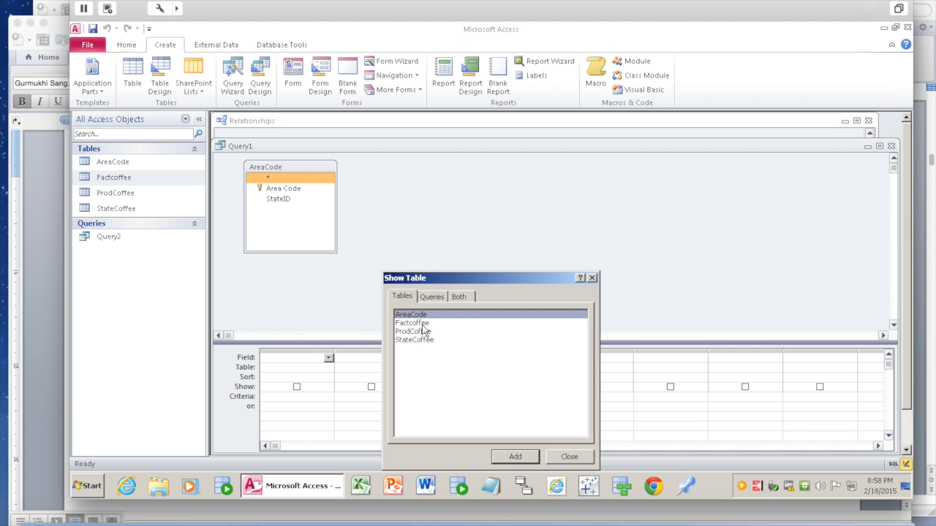
double_click(421, 324)
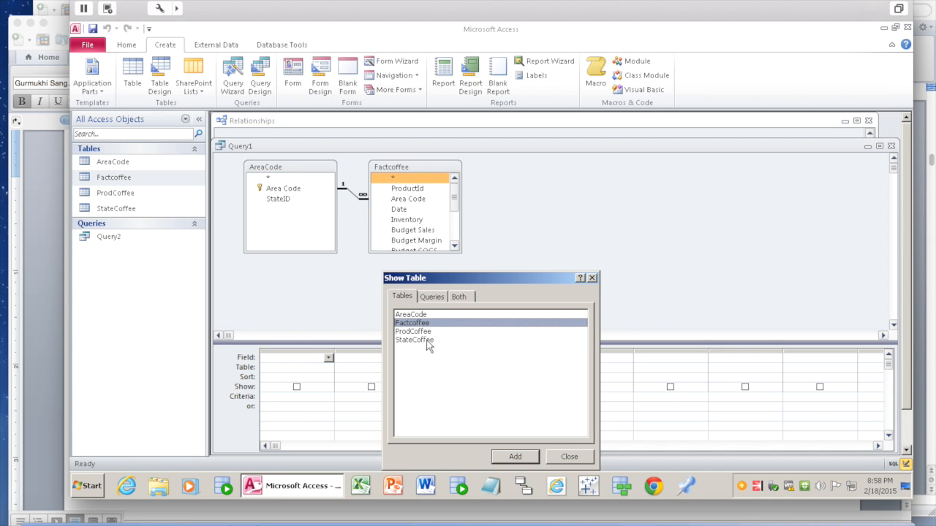
double_click(429, 340)
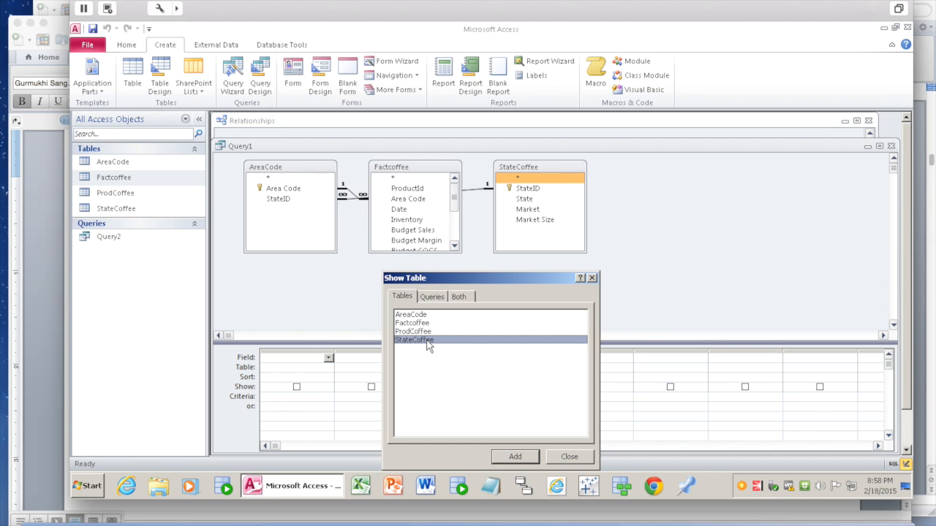
click(569, 457)
drag(556, 163, 628, 163)
drag(439, 167, 488, 236)
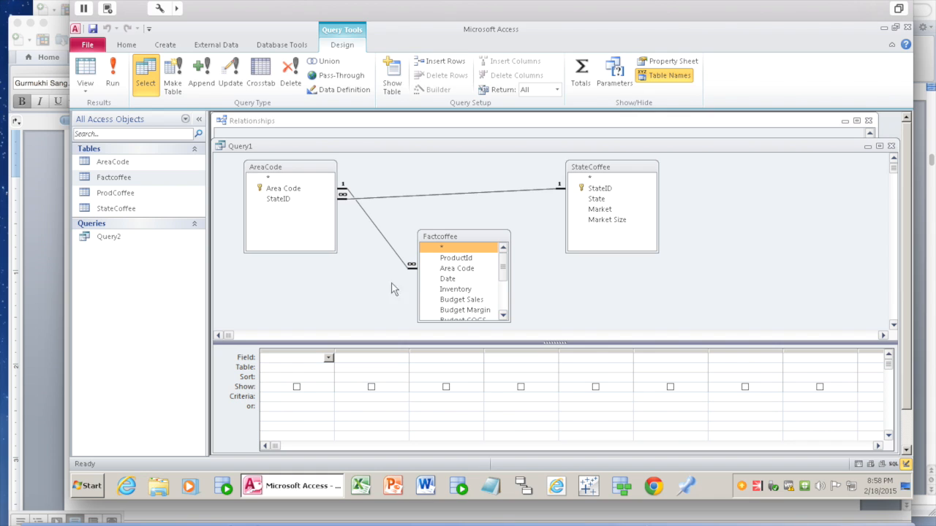
Add Area Code from AreaCode, State from StateCoffee and Profit from Factcoffee to the query grid
double_click(291, 190)
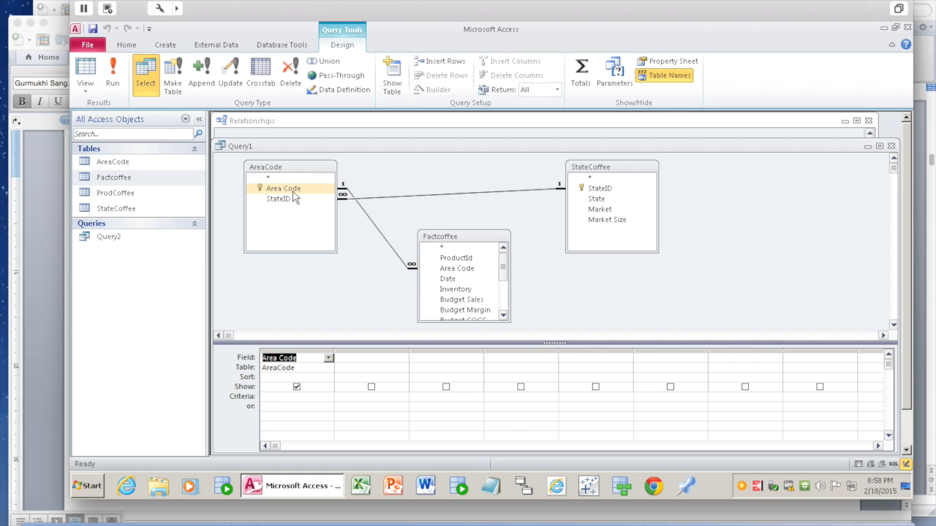
double_click(597, 199)
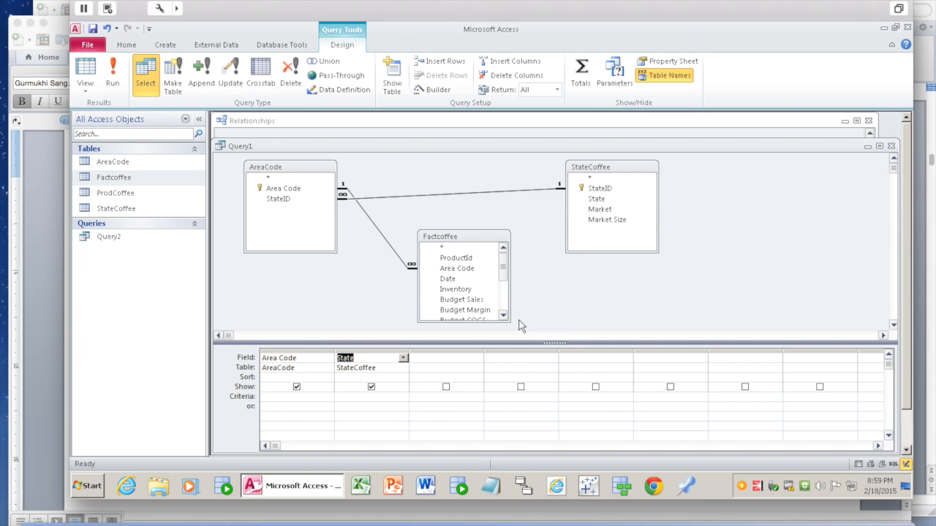
drag(505, 272, 503, 310)
double_click(450, 295)
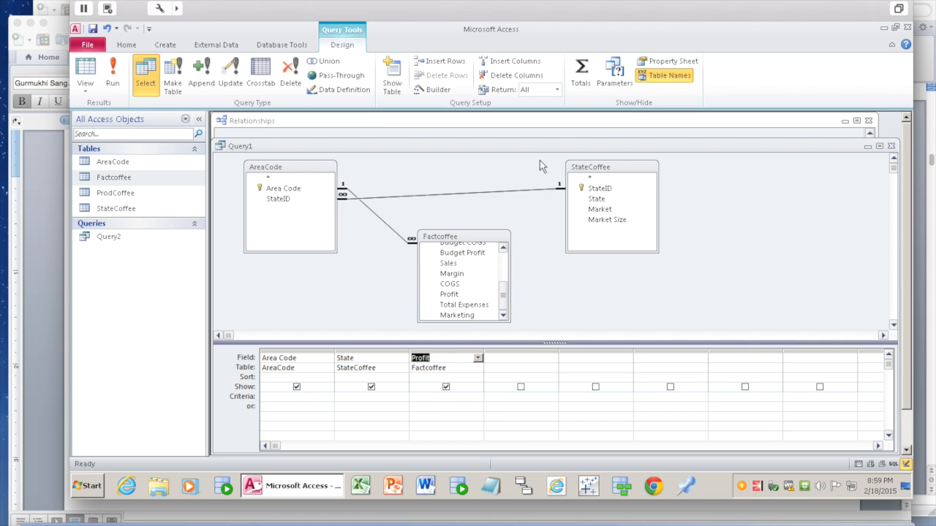
Enable totals in the query, aggregate Profit with Sum and sort it in ascending order
click(582, 79)
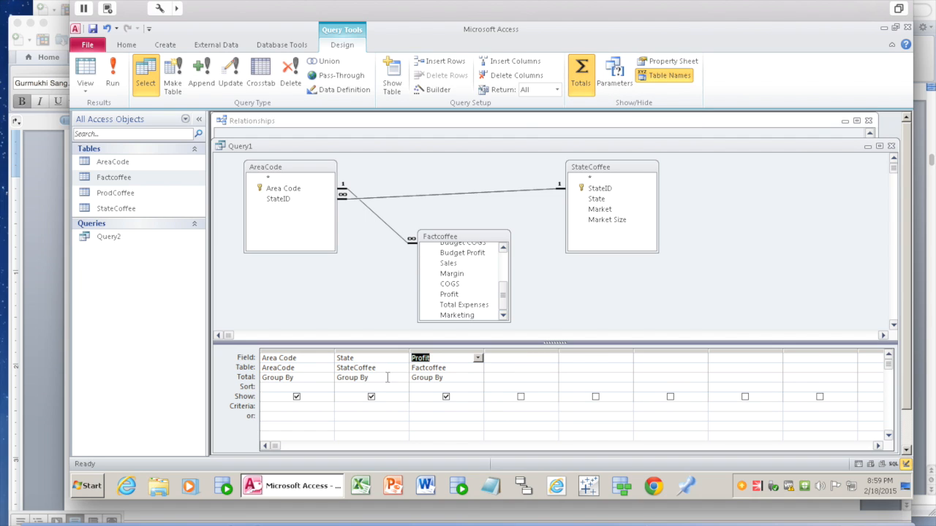
click(479, 377)
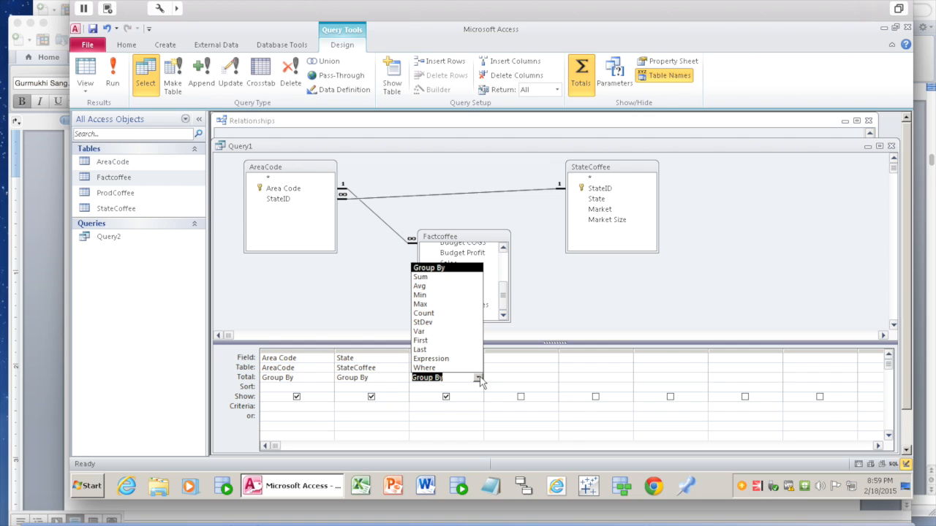
click(437, 282)
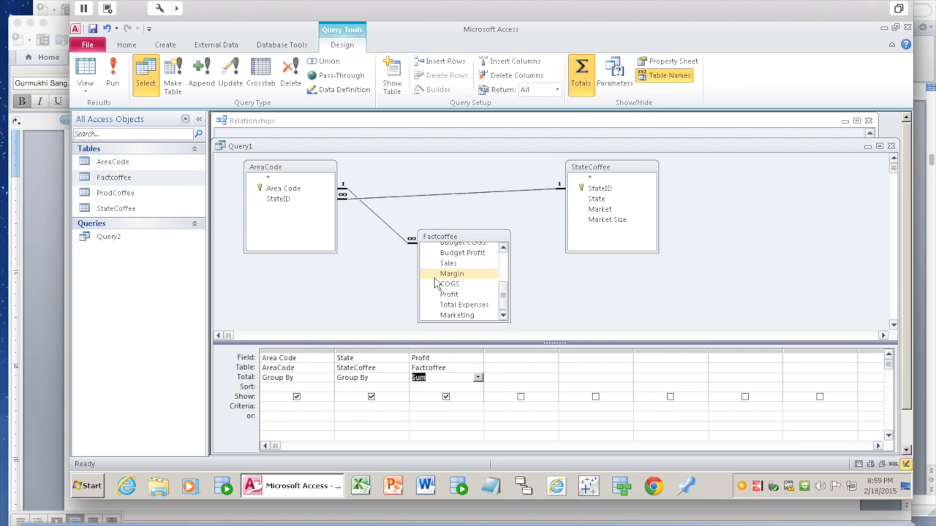
click(477, 386)
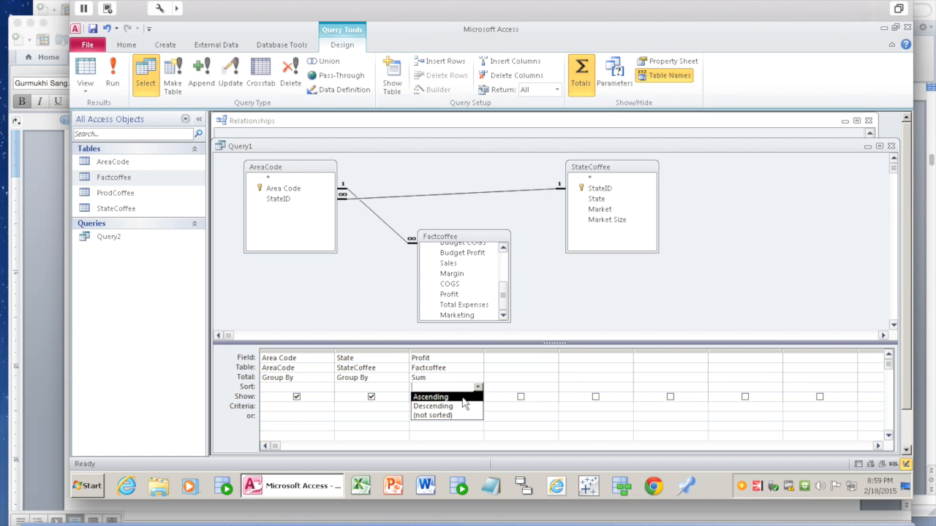
click(462, 398)
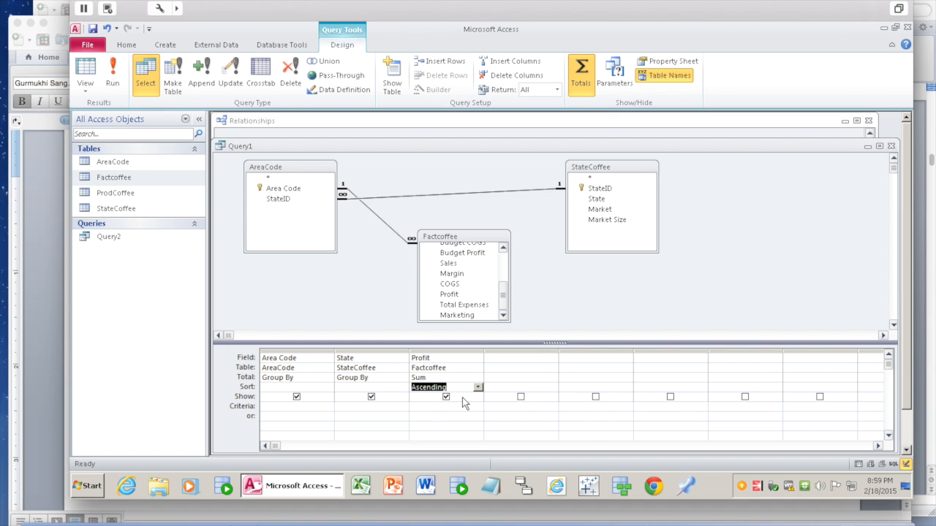
Limit the query to return 5 records and run it
click(543, 90)
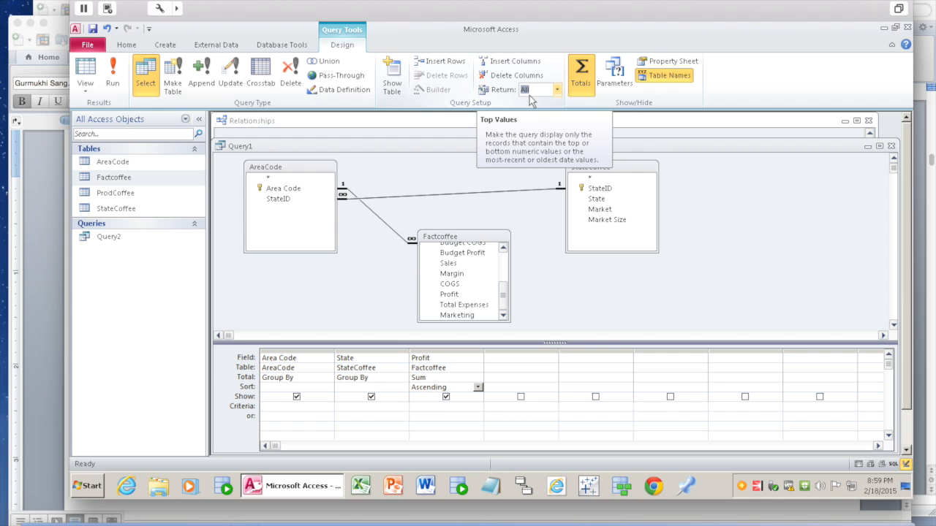
text(5)
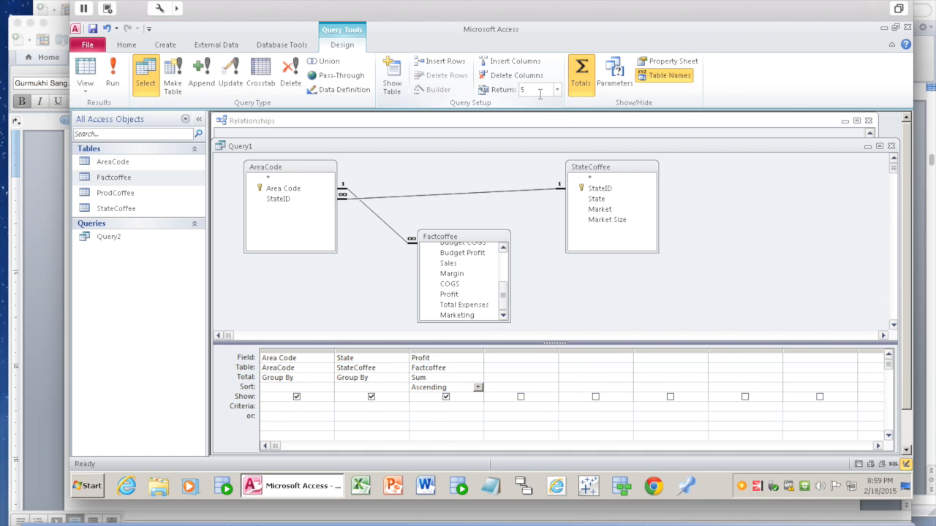
click(115, 83)
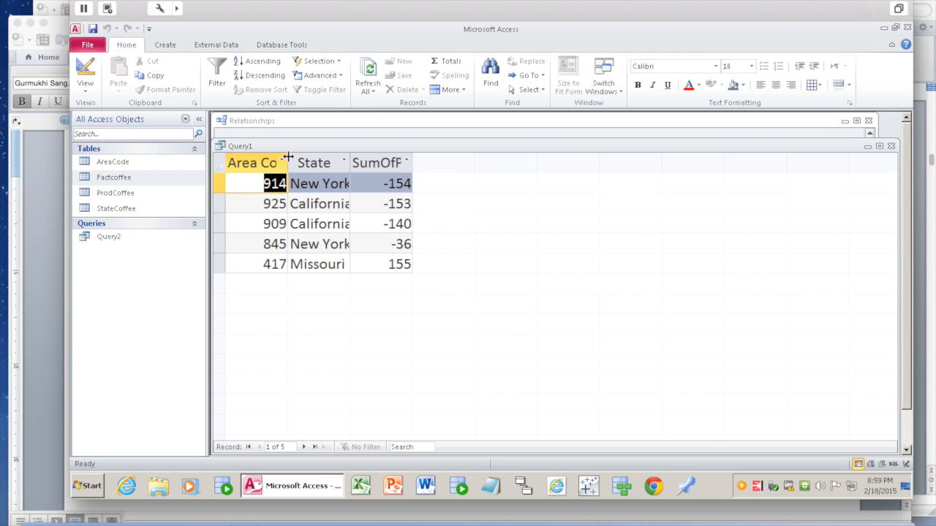
Widen the Area Code, State and SumOfProfit columns of the query results so their headings are fully readable
drag(288, 158, 307, 157)
drag(372, 157, 404, 160)
drag(467, 162, 502, 161)
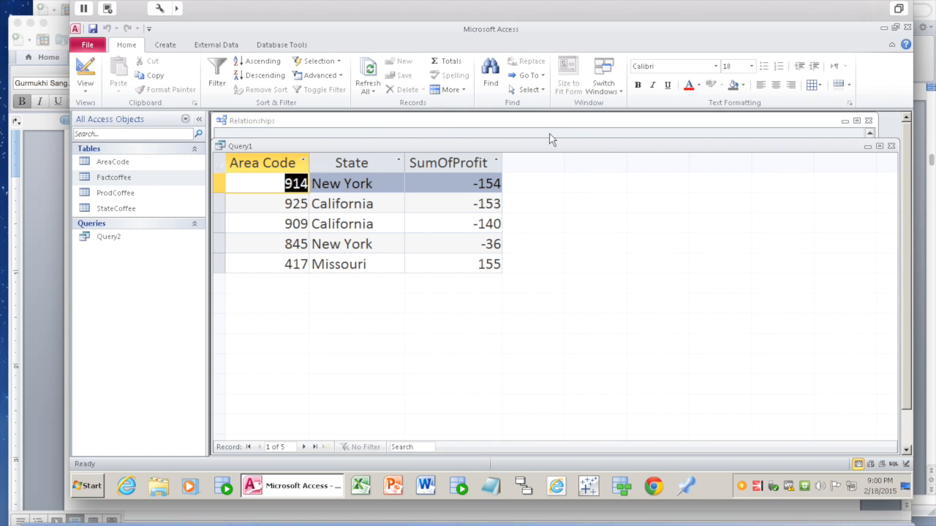
Return the query to Design View and close it without saving the changes
click(85, 88)
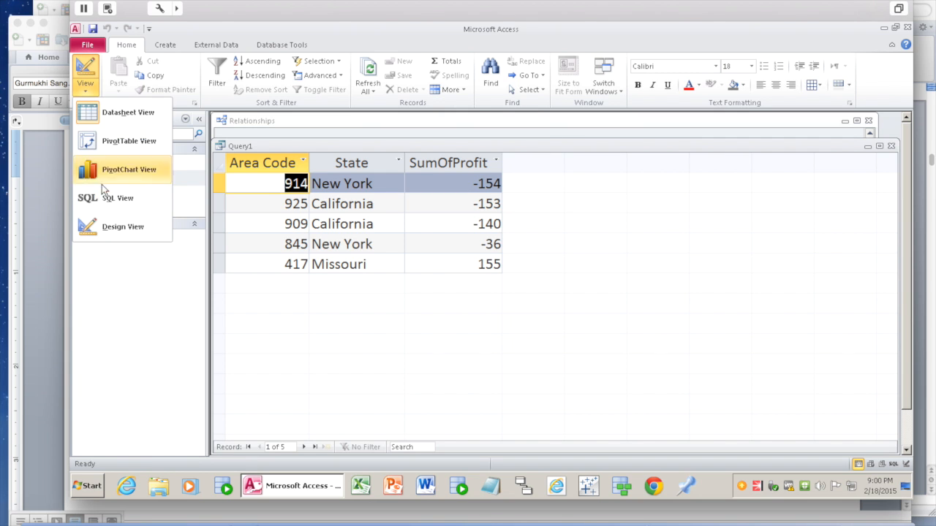
click(117, 226)
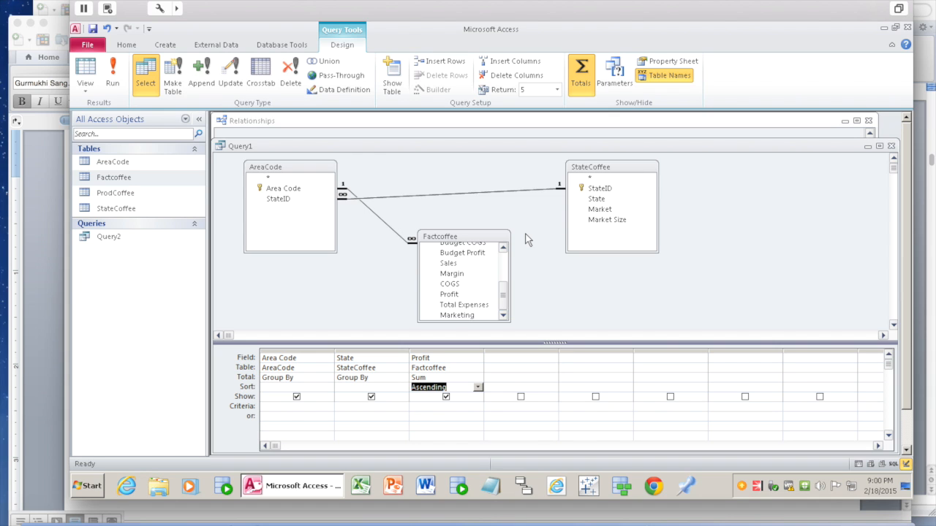
click(891, 145)
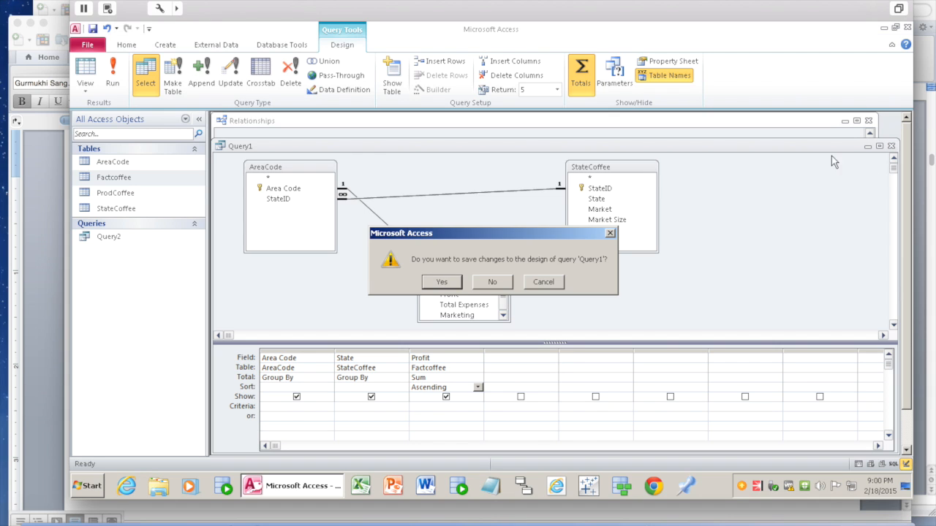
click(495, 281)
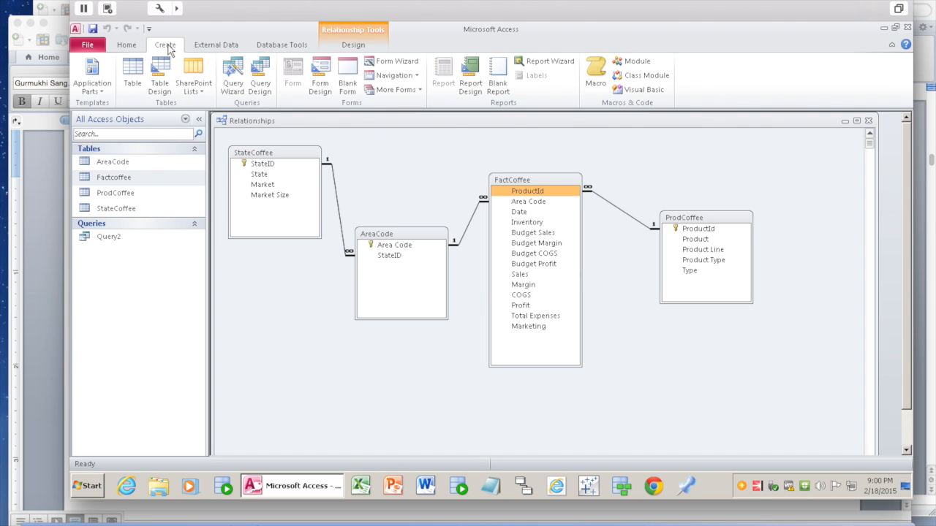
Create a new query without adding tables, switch it to SQL view and remove the semicolon after SELECT
click(259, 77)
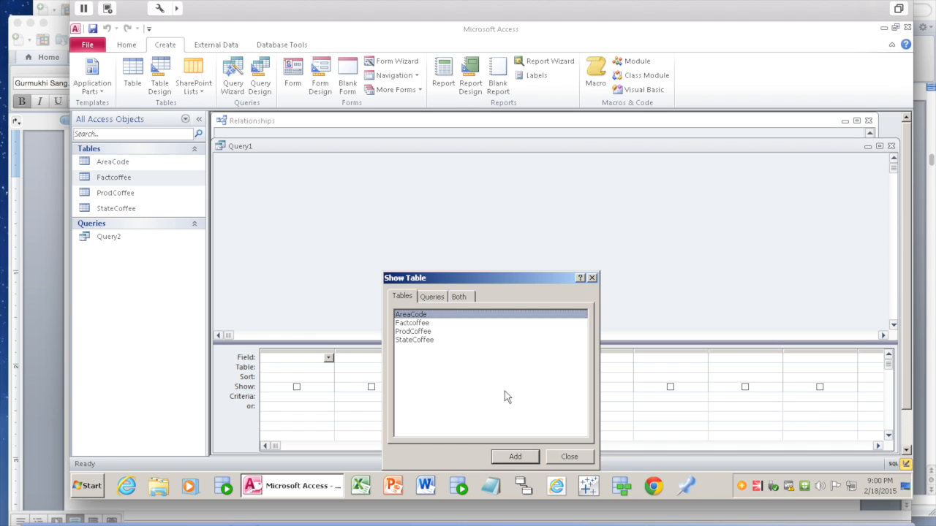
click(580, 458)
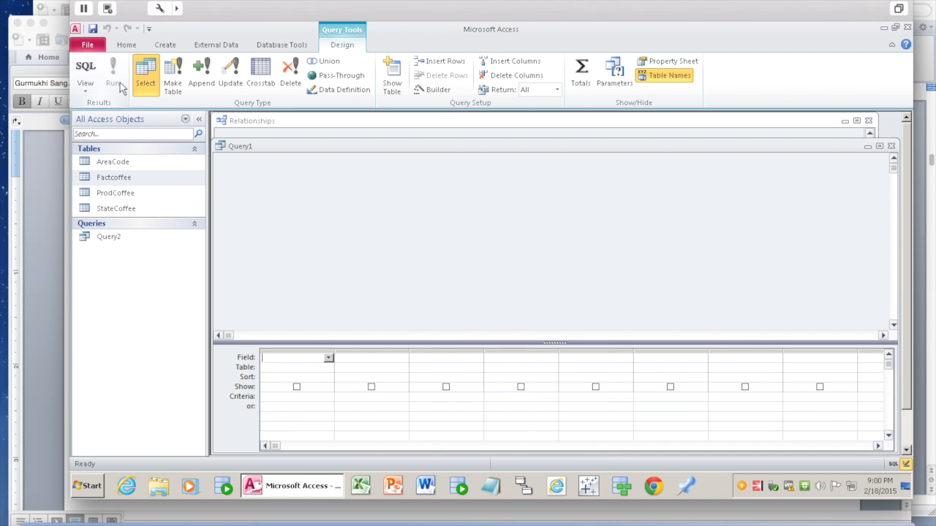
click(85, 66)
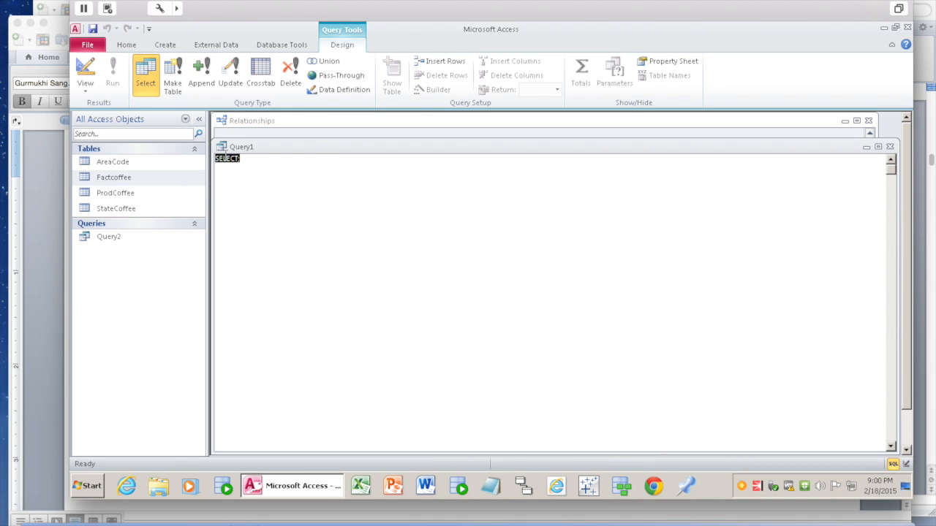
click(282, 157)
key(BackSpace)
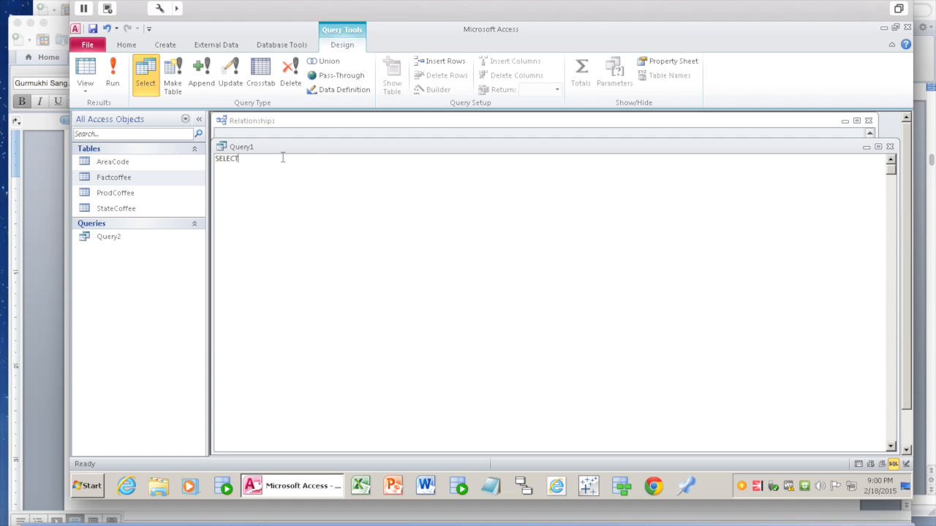
Move the query window below the relationship tables and write the clause SELECT [Area Code], state, sum(profit)
drag(313, 151, 344, 255)
drag(371, 254, 370, 289)
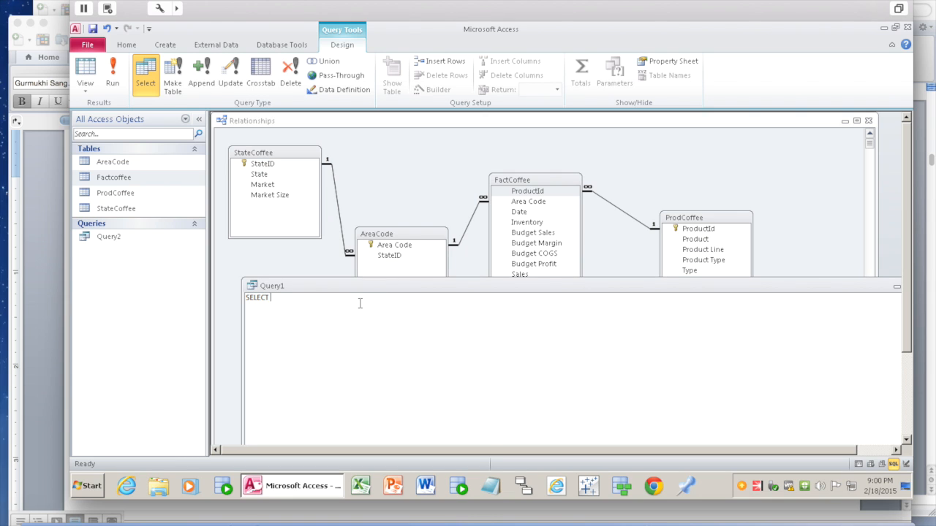
text(Area Code], state, sum(profits)
drag(534, 286, 512, 211)
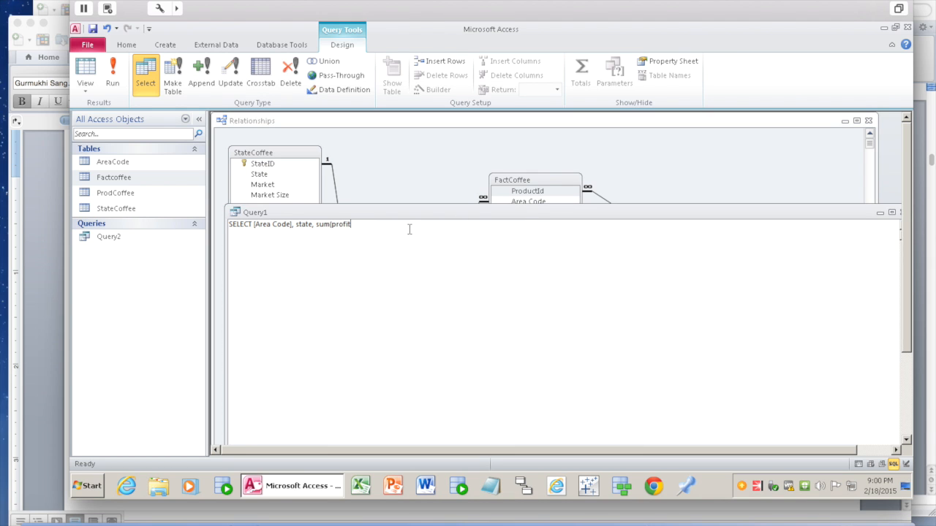
text() )
Add the line FROM Statecoffee, Areacode, Factcoffee to the SQL query and begin a WHERE line beneath it
text(FROM)
text( Statecoff)
text(ee,)
drag(469, 204, 474, 250)
text(Area)
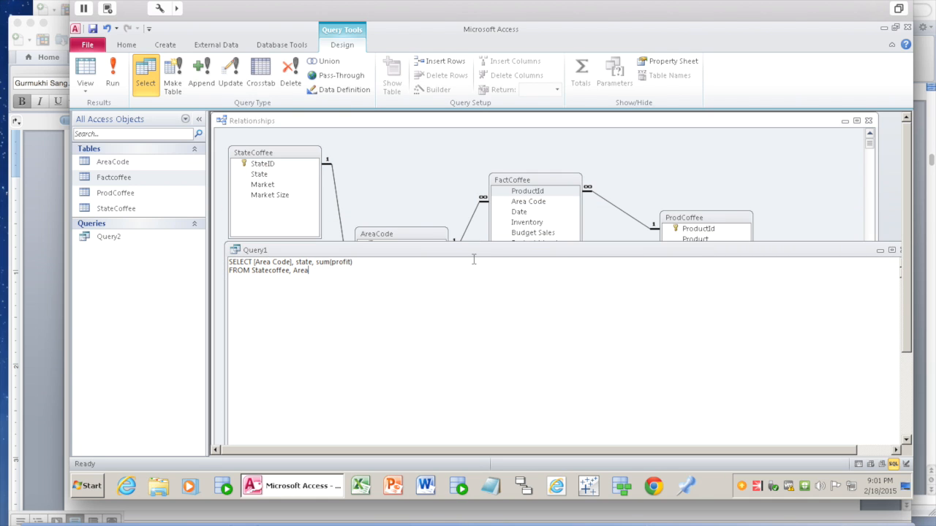
text(code, Factco)
text(ffee)
text(WHERE)
Give the tables in the FROM line aliases: S for Statecoffee, A for Areacode and F for Factcoffee
click(287, 271)
text(A)
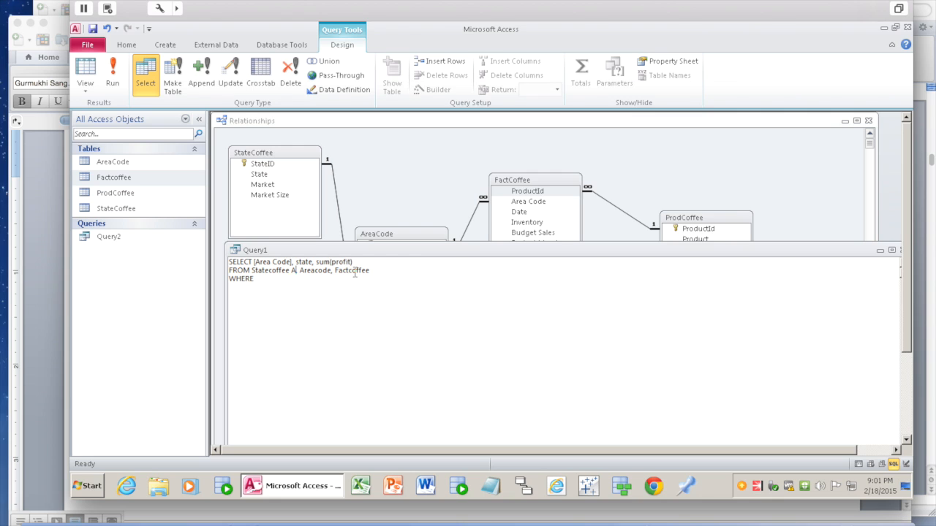
click(330, 272)
text(A, F)
click(296, 270)
key(BackSpace)
text(S)
Complete the WHERE line with the join conditions S.stateID = A.StateID AND A.[Area Code] = F.[Area Code], uncovering the AreaCode table for reference
click(290, 280)
text(S.stateID =)
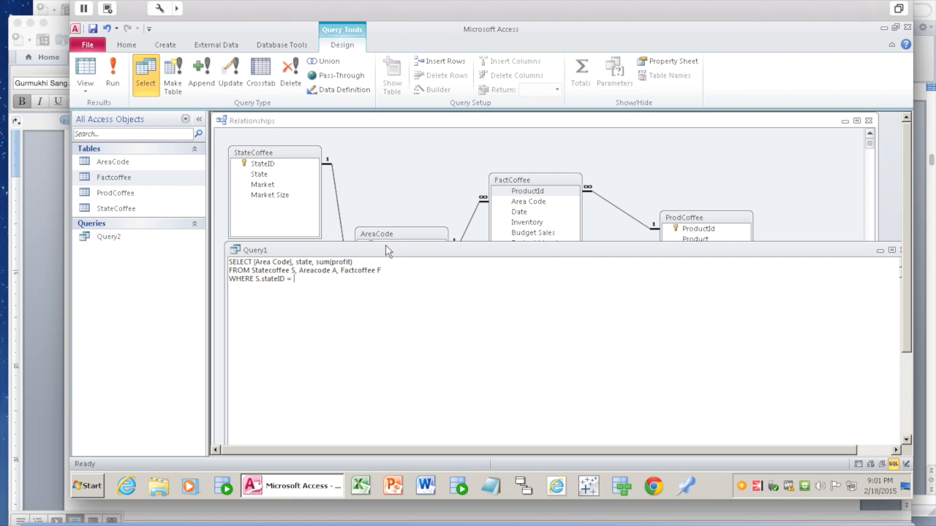
drag(387, 250, 387, 294)
text(A)
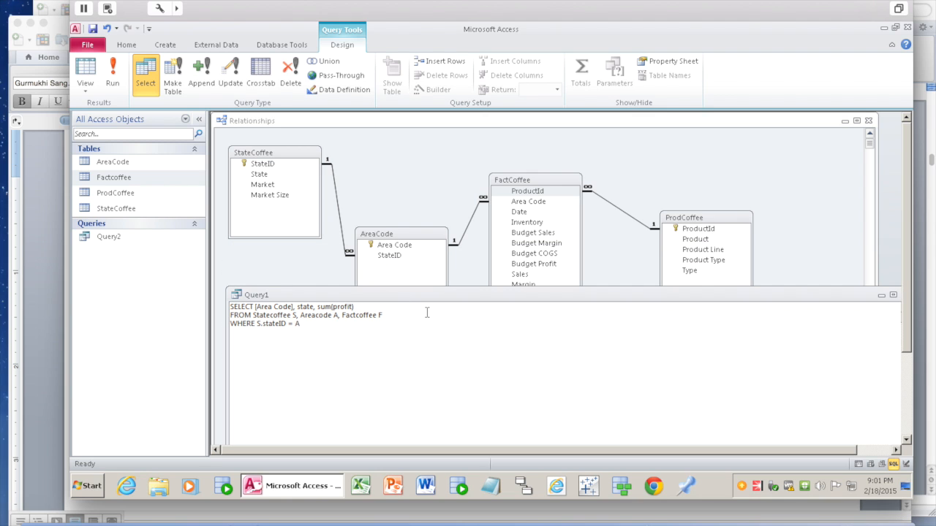
text(.StateID AND)
text(A.[Area Code] =)
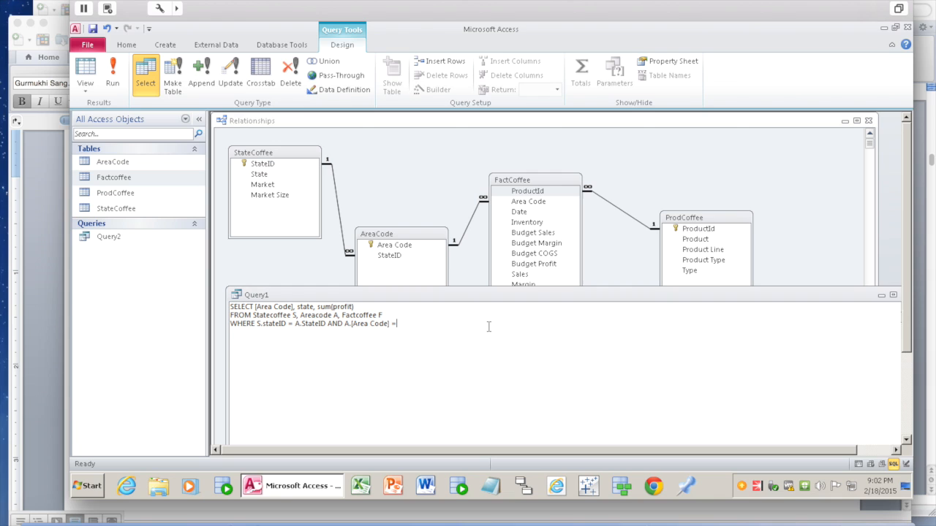
text( F)
text(.[Area Co)
text(de)
text(] )
Add the lines GROUP BY [Area Code], State and ORDER BY sum(profit); to the end of the SQL query
text(GROUP)
text( BY)
text( [Area Code)
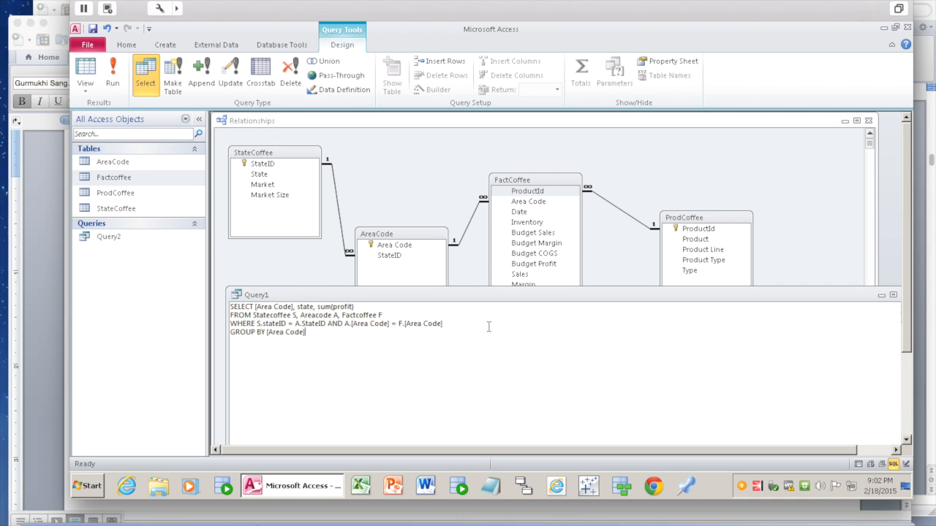
text(], State)
key(Return)
text(ORDER BY )
text(sum(profit)
text();)
Qualify [Area Code] with the alias A. in the SELECT and GROUP BY lines and move the query window up
text(A.)
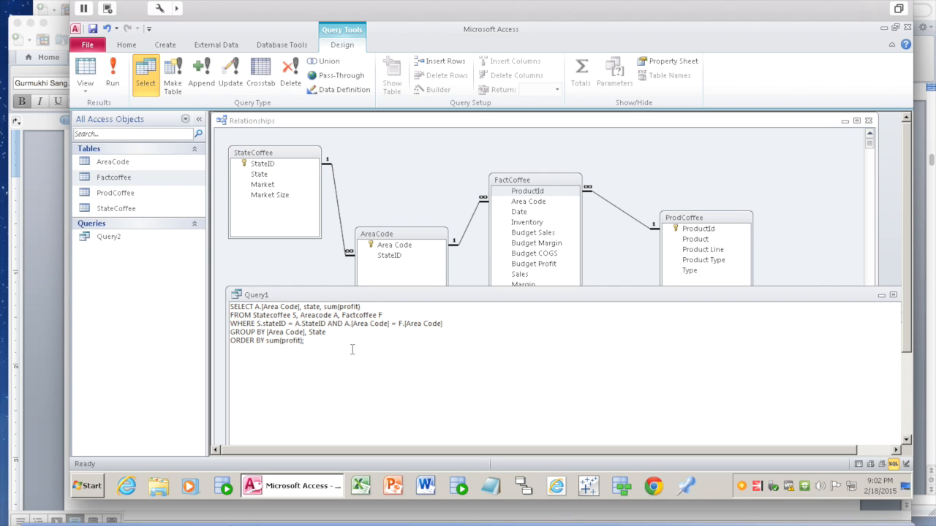
click(265, 333)
text(A.)
click(318, 340)
drag(339, 291, 338, 176)
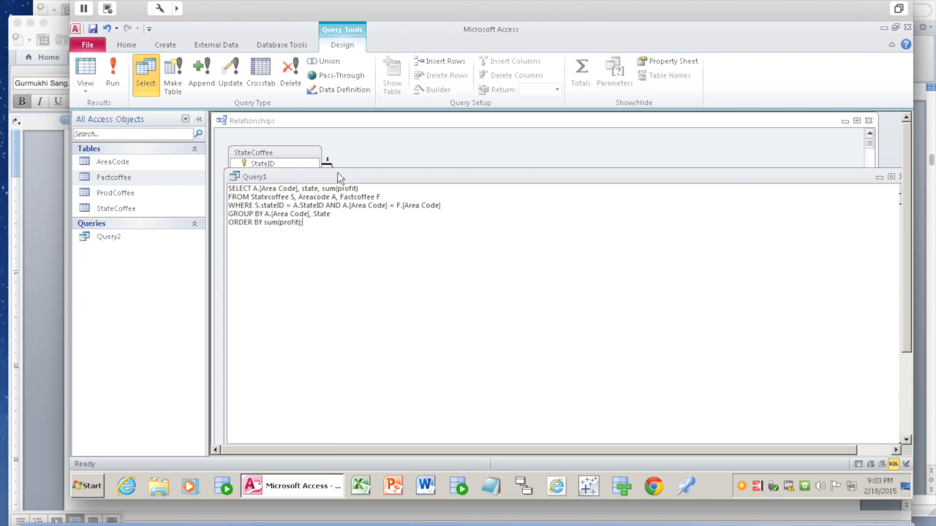
Run the query and look through the area codes sorted by total profit, returning to the first record
click(117, 82)
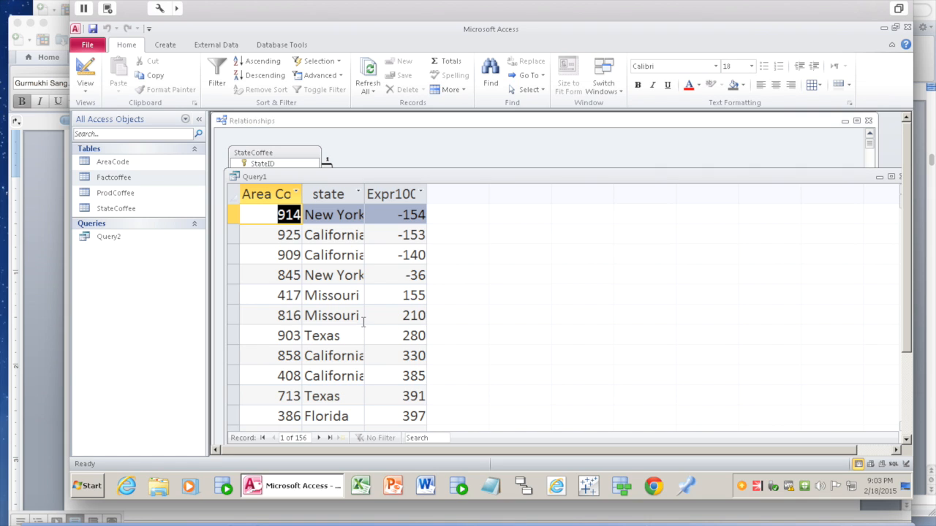
click(89, 91)
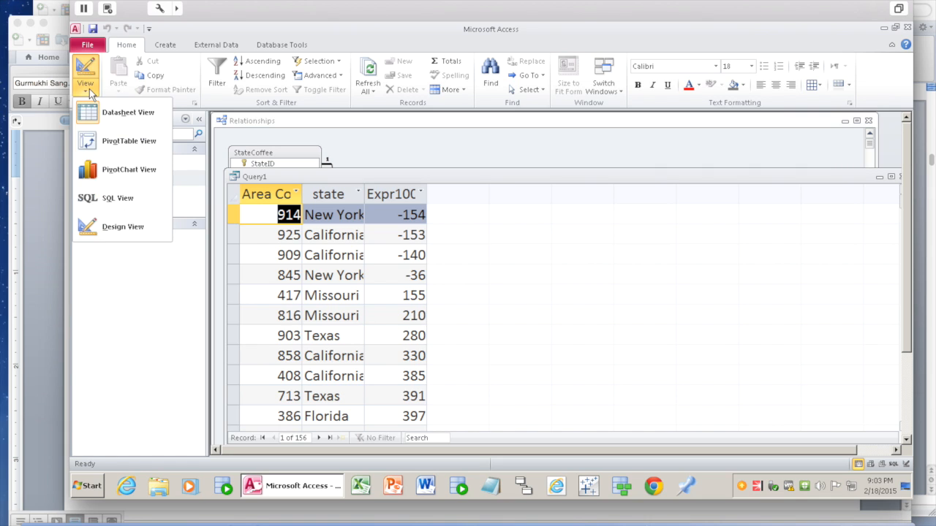
click(394, 314)
scroll(394, 313, down, 4)
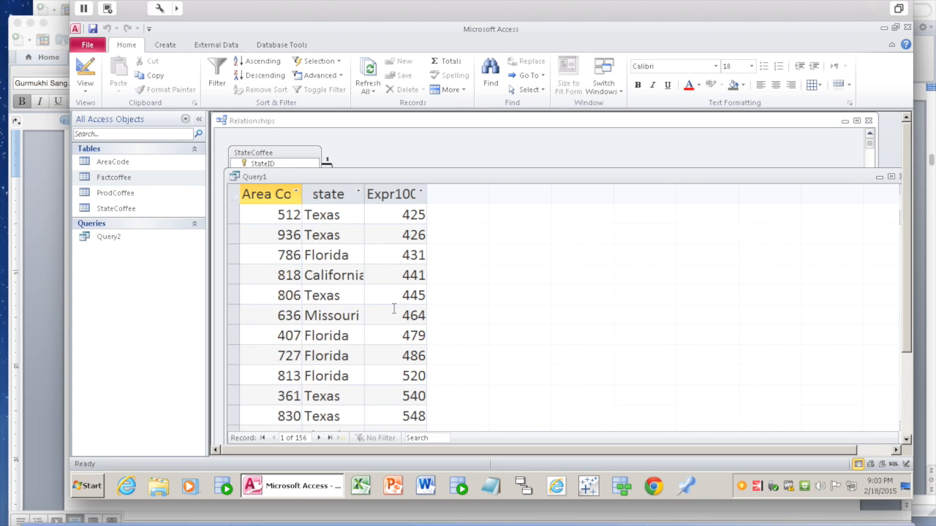
key(ctrl+Home)
Return the query to SQL view, insert TOP 5 after SELECT and run it again
click(87, 92)
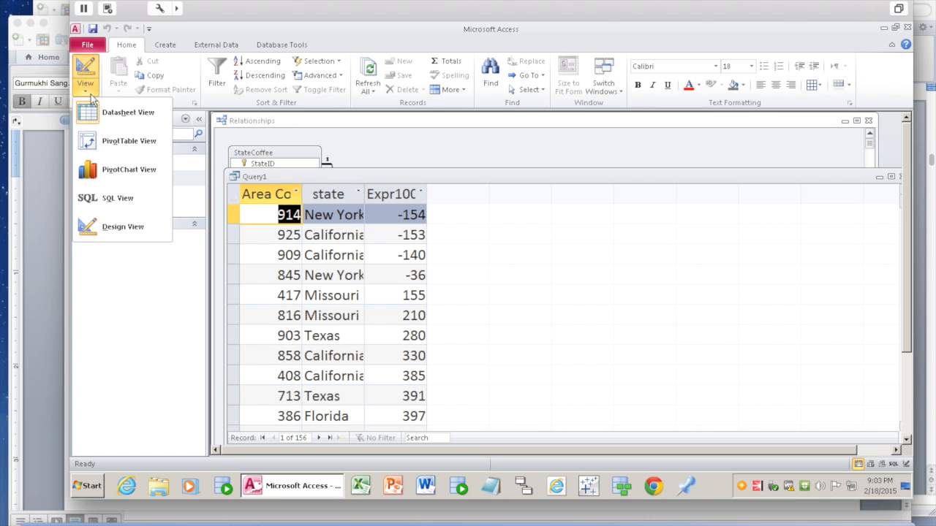
click(117, 198)
click(254, 188)
text(TOP 5)
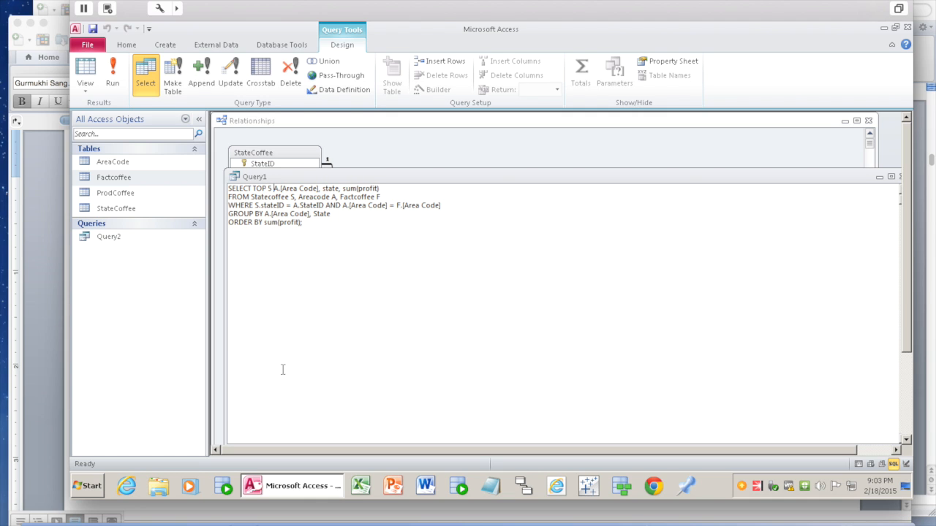
click(113, 73)
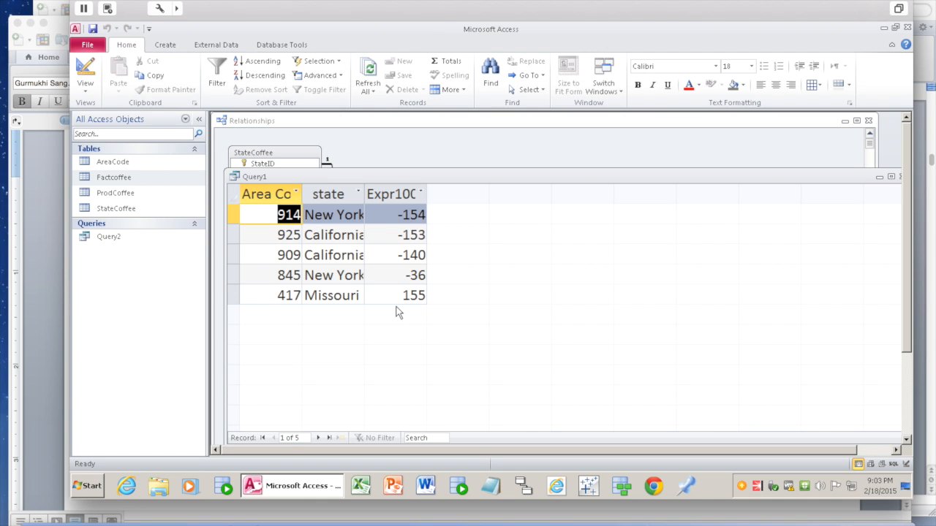